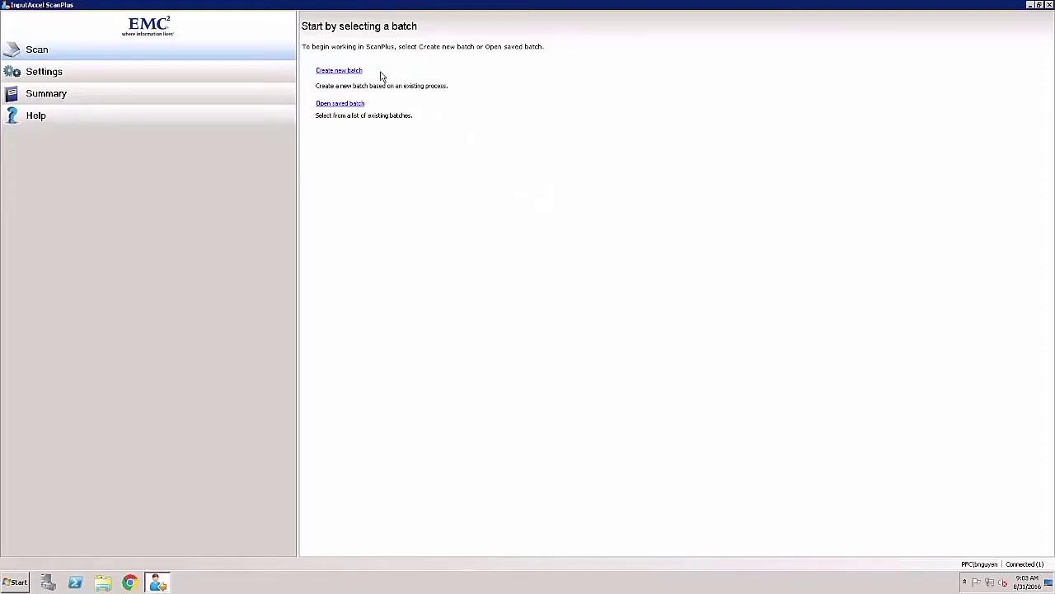
Step: Create a new batch based on the PaperFreeDemo process and import Employee Information.pdf, Employment Application.pdf and I9 Form.pdf into it
{"action": "left_click", "coordinate": [348, 72]}
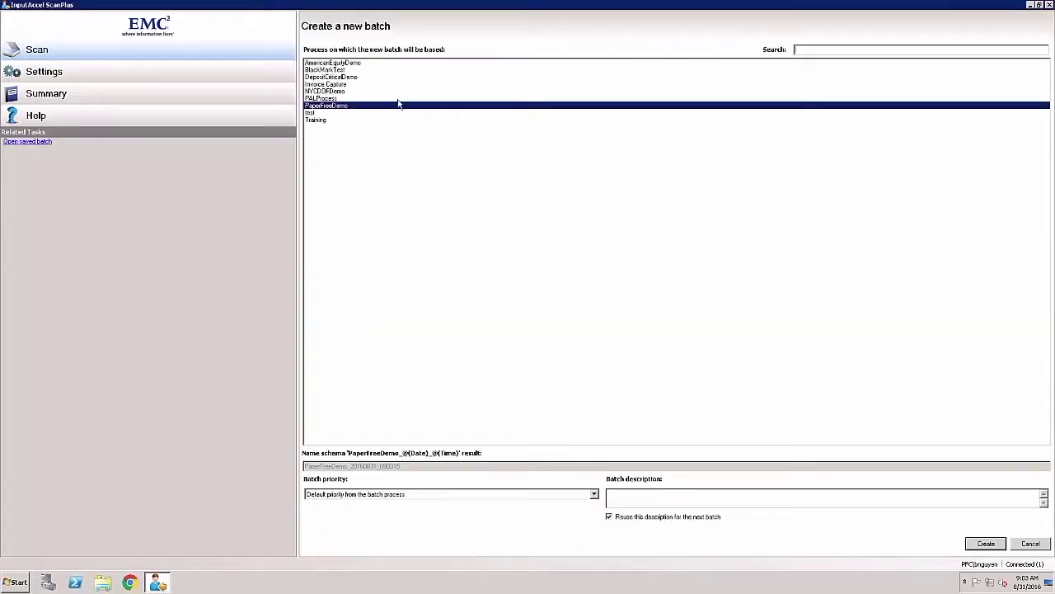
{"action": "left_click", "coordinate": [985, 544]}
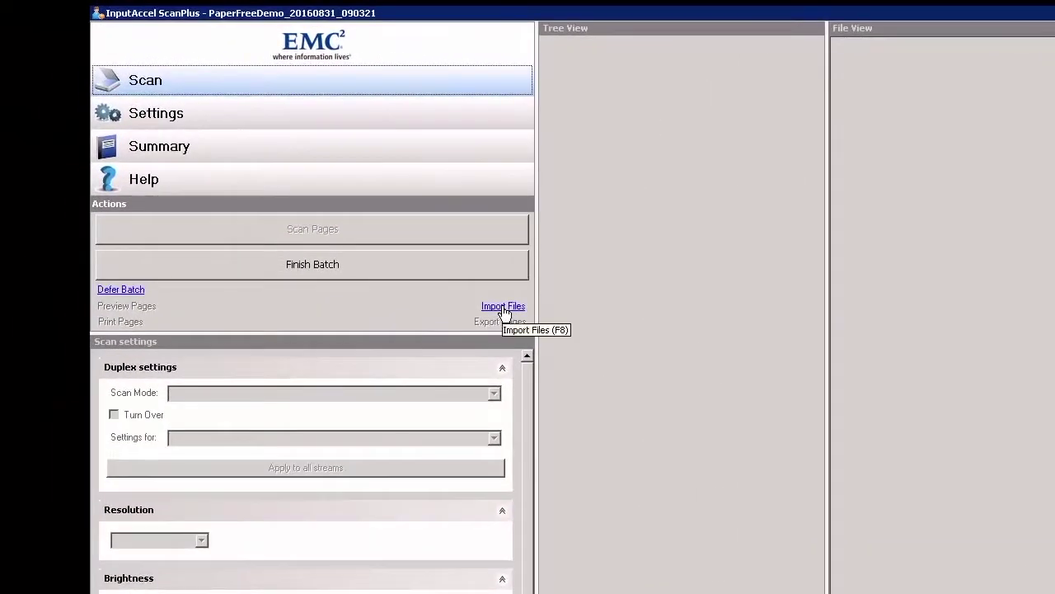
{"action": "left_click", "coordinate": [503, 308]}
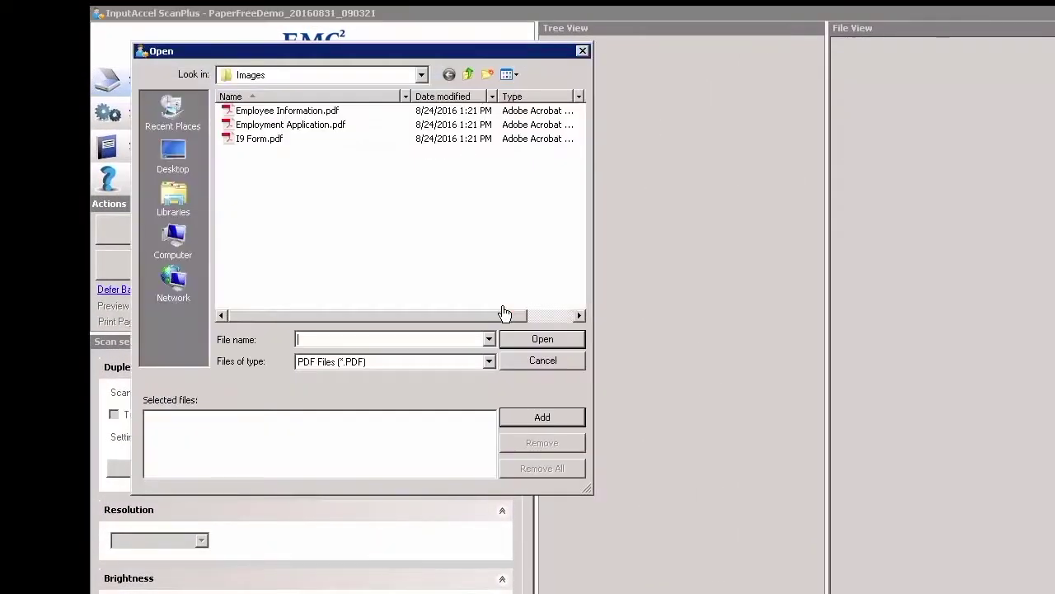
{"action": "left_click", "coordinate": [339, 112]}
{"action": "left_click", "coordinate": [353, 129], "text": "ctrl"}
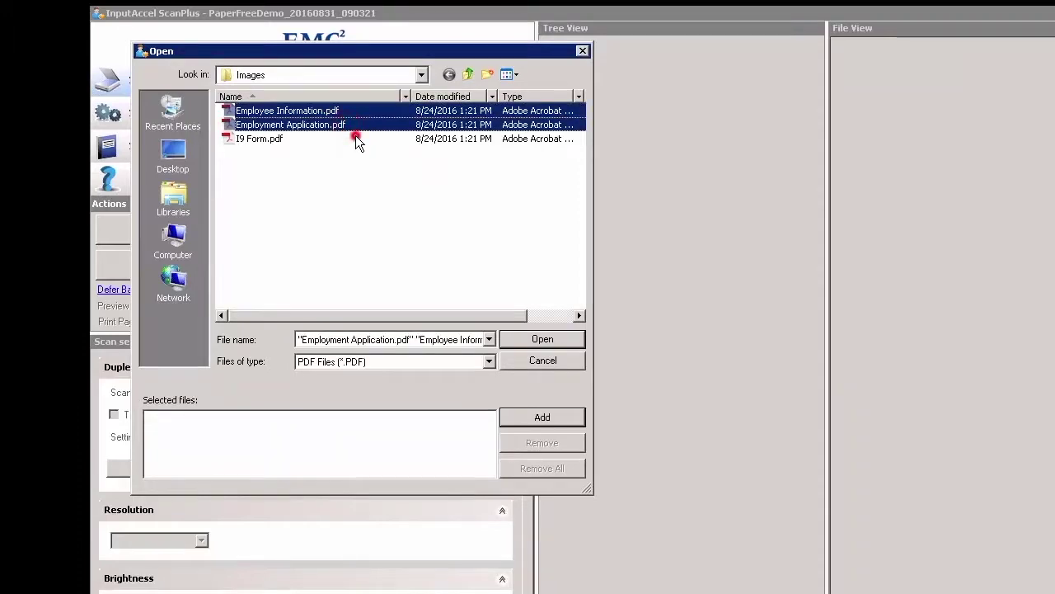
{"action": "left_click", "coordinate": [355, 138], "text": "ctrl"}
{"action": "left_click", "coordinate": [569, 337]}
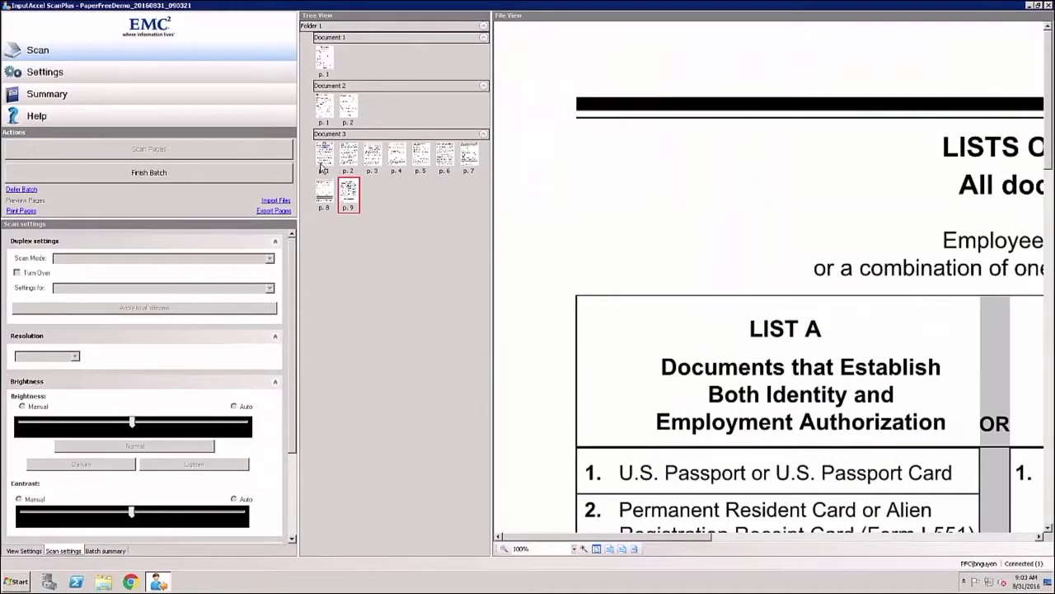
Step: Examine the imported pages: the first two I-9 form pages, both employment application pages and the employee information page
{"action": "left_click", "coordinate": [322, 165]}
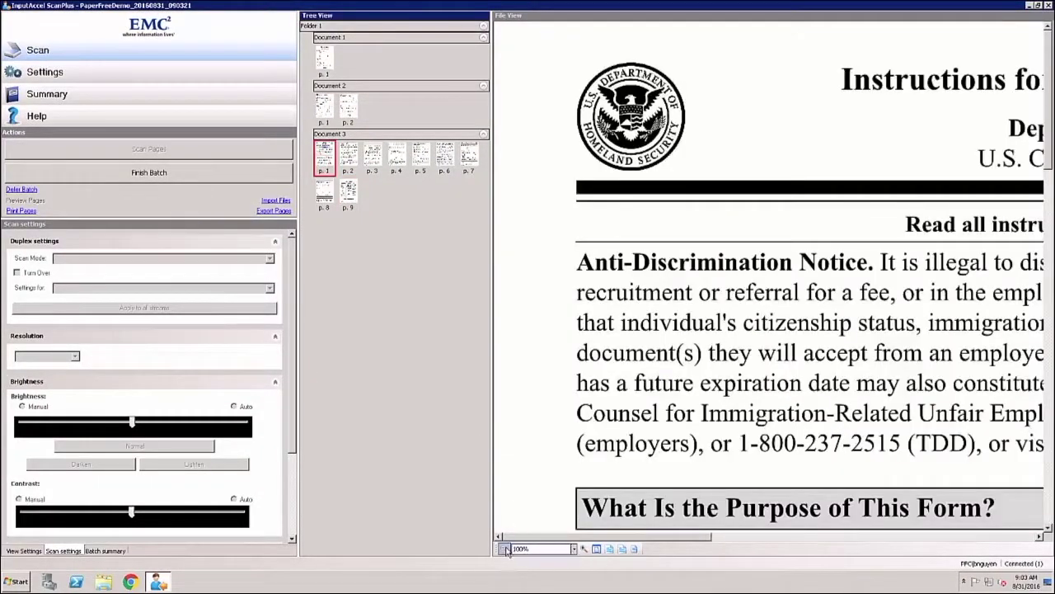
{"action": "left_click", "coordinate": [505, 549]}
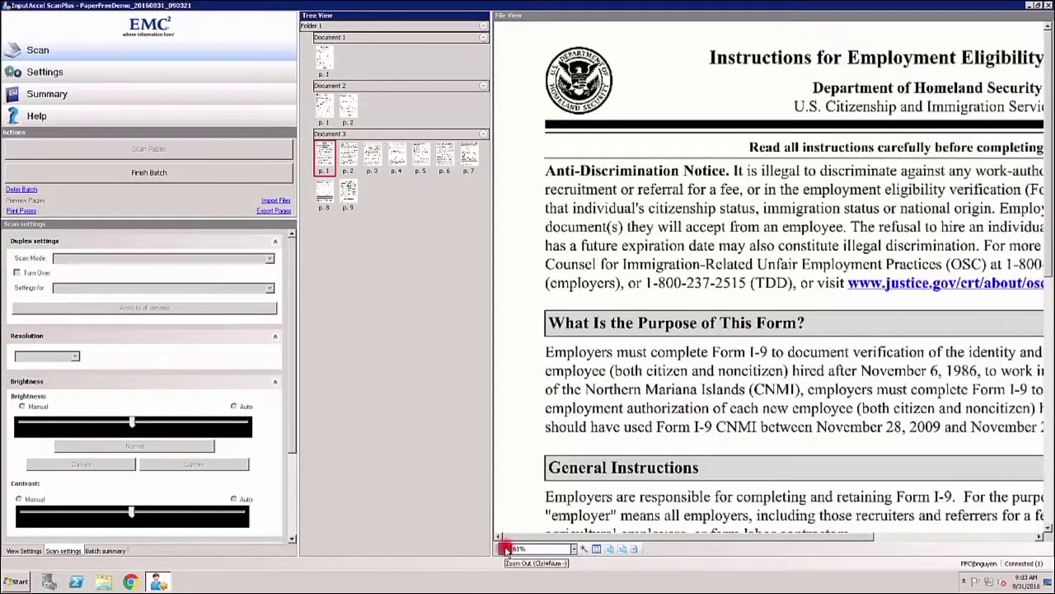
{"action": "left_click", "coordinate": [505, 549]}
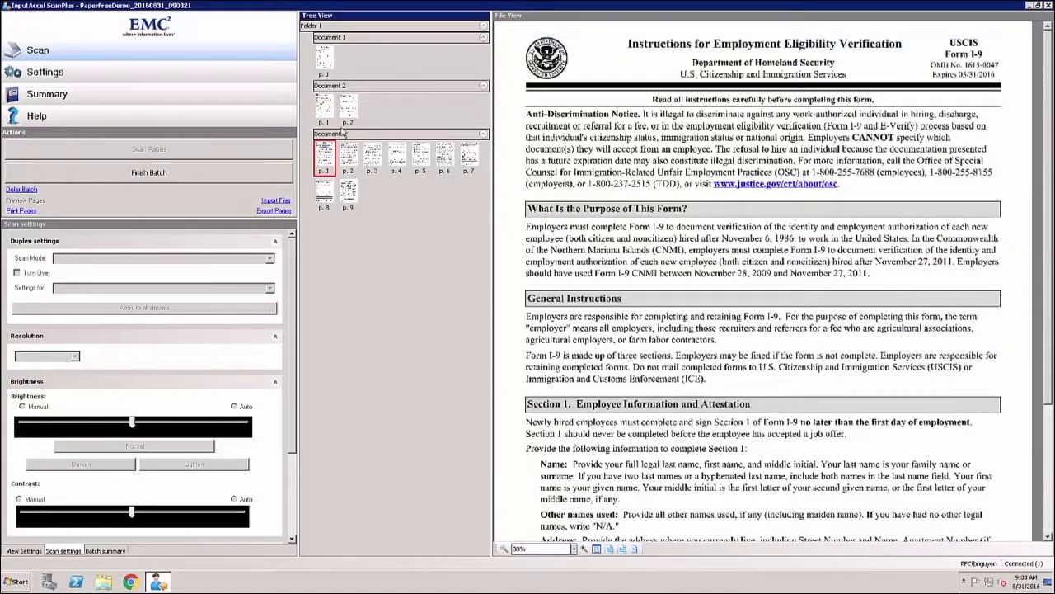
{"action": "left_click", "coordinate": [350, 153]}
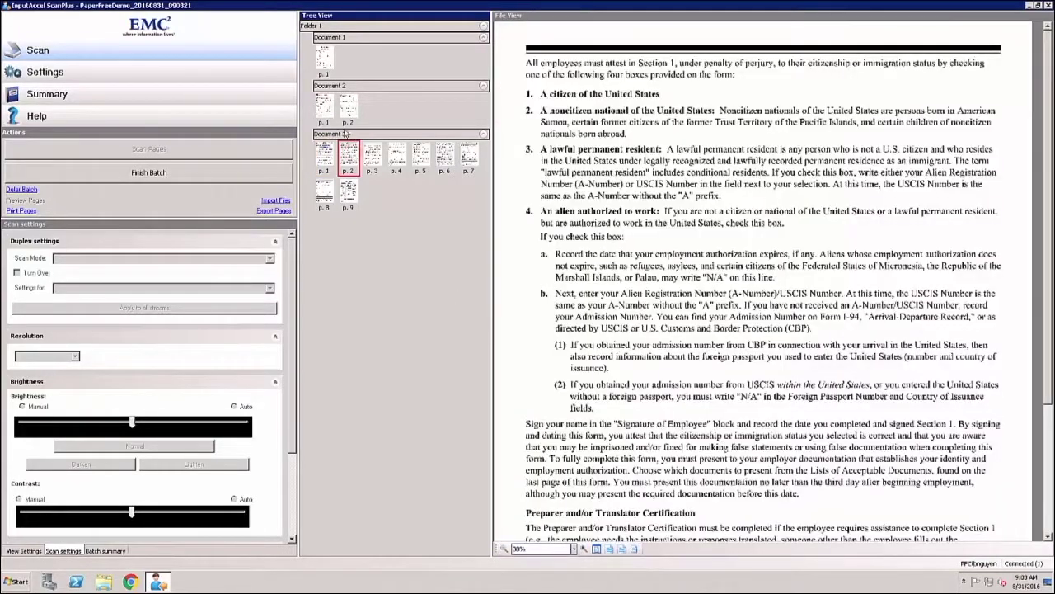
{"action": "left_click", "coordinate": [322, 111]}
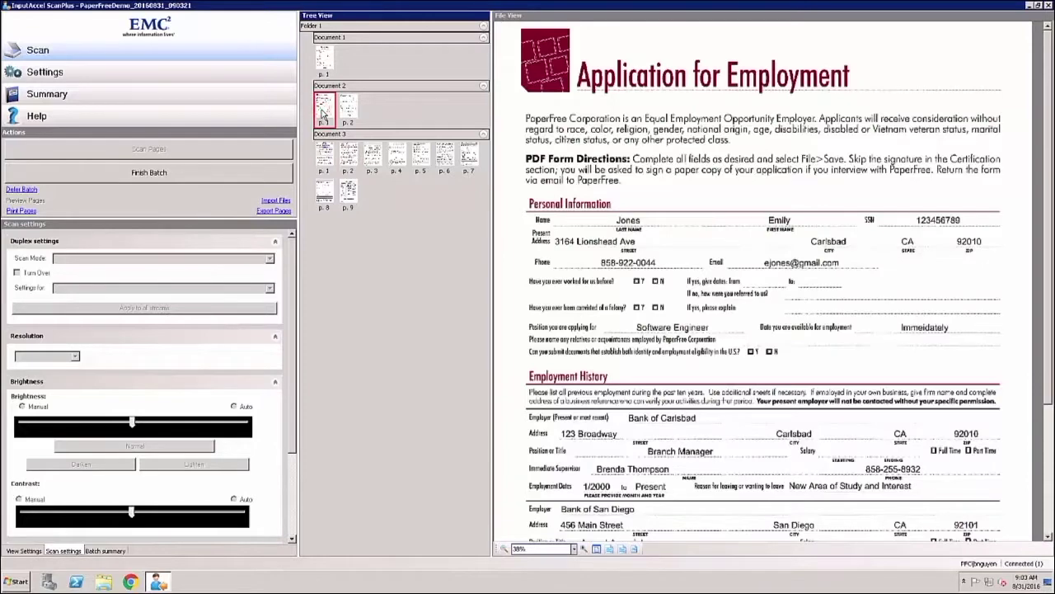
{"action": "left_click", "coordinate": [351, 113]}
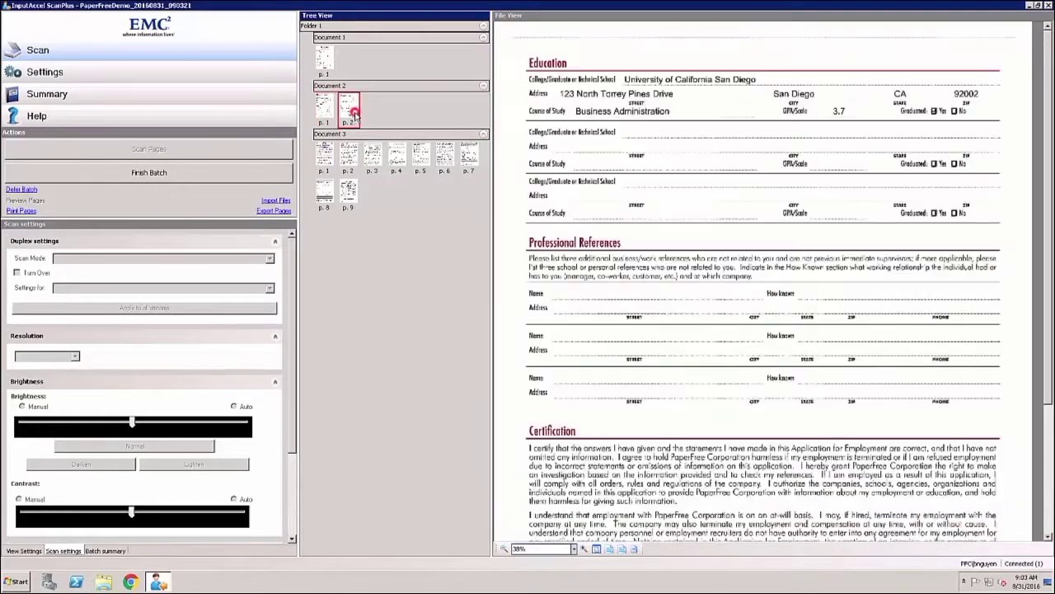
{"action": "left_click", "coordinate": [322, 63]}
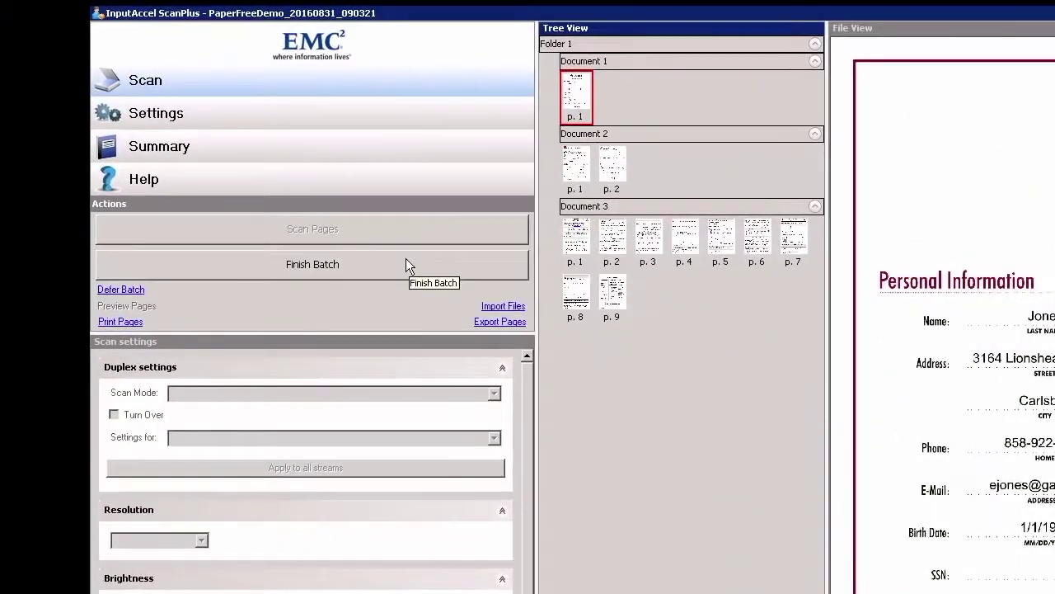
Step: Scan the paper pages into the new PaperFreeDemo batch and finish scanning
{"action": "left_click", "coordinate": [318, 218]}
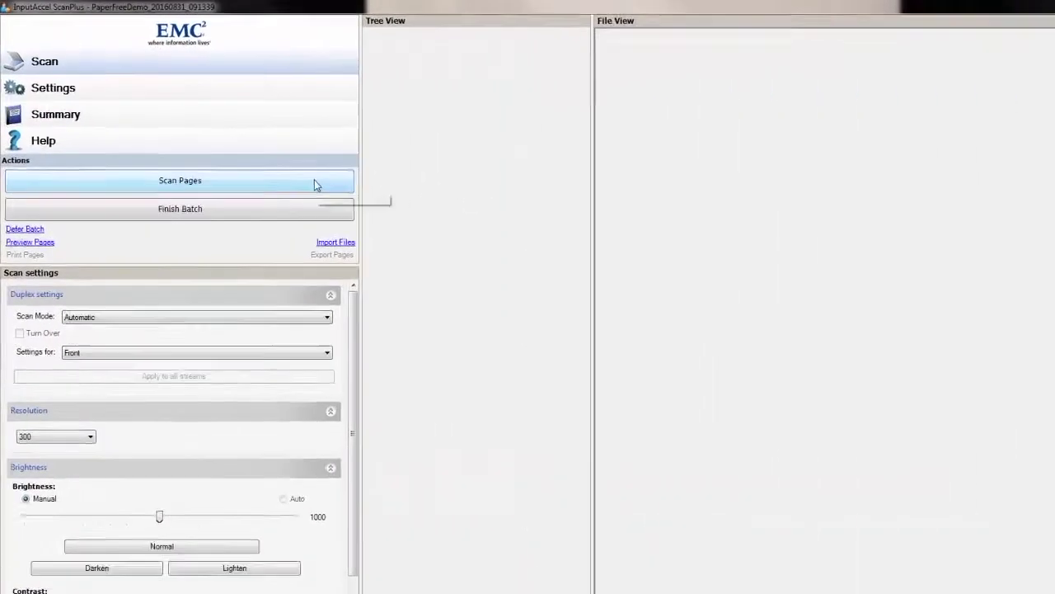
{"action": "left_click", "coordinate": [262, 153]}
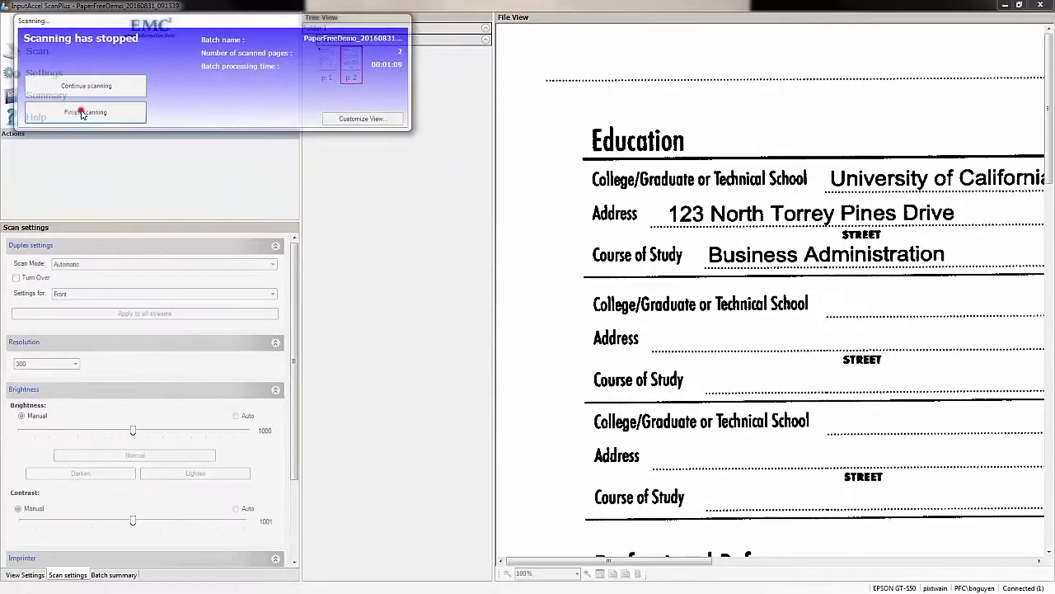
{"action": "left_click", "coordinate": [124, 168]}
Step: Review both scanned pages of the employment application and finish the batch
{"action": "left_click", "coordinate": [327, 64]}
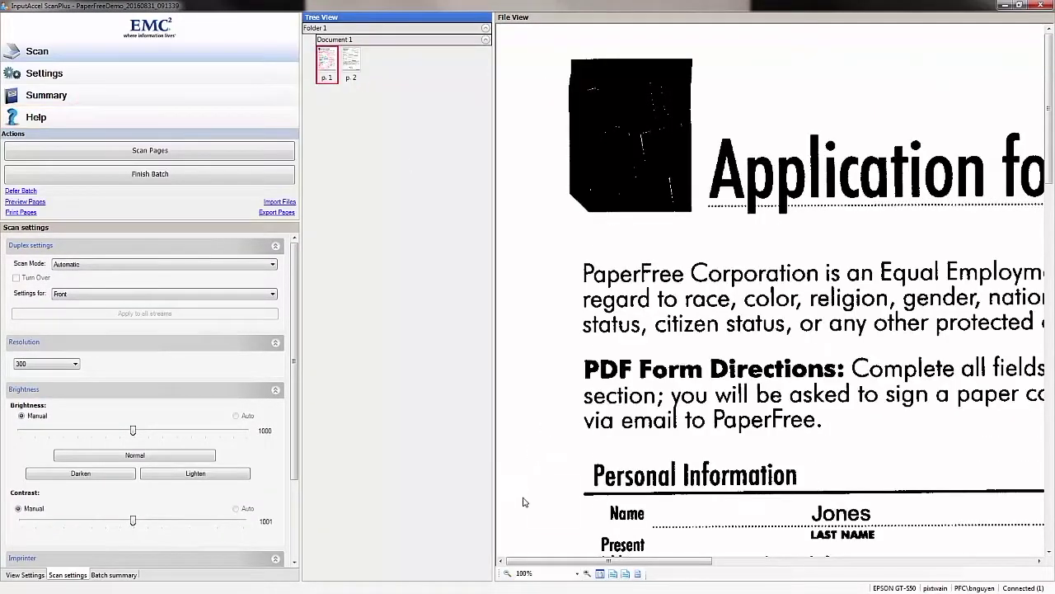
{"action": "left_click", "coordinate": [508, 573]}
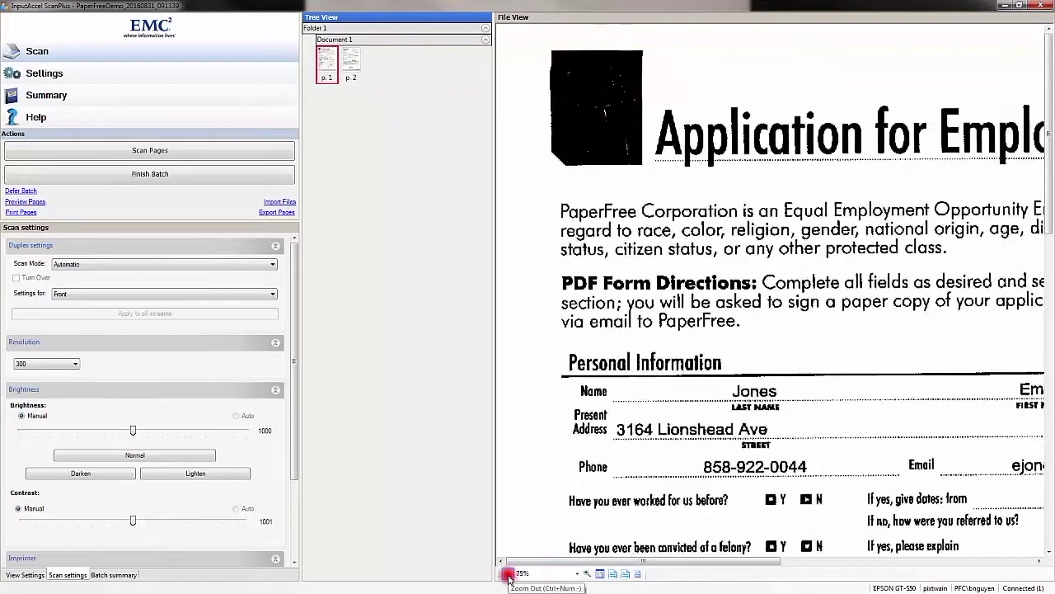
{"action": "left_click", "coordinate": [508, 573]}
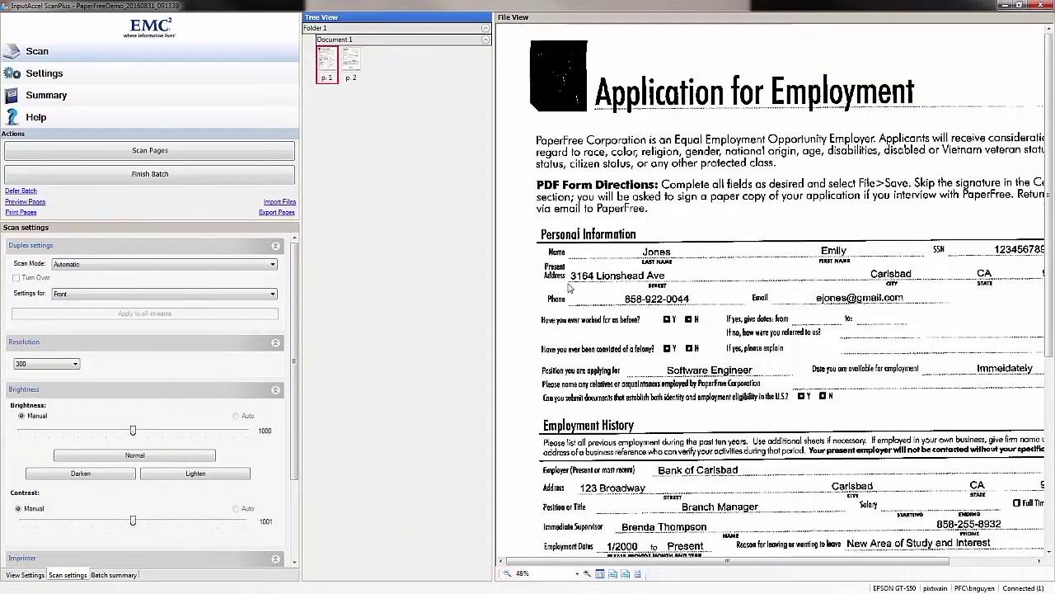
{"action": "left_click", "coordinate": [350, 66]}
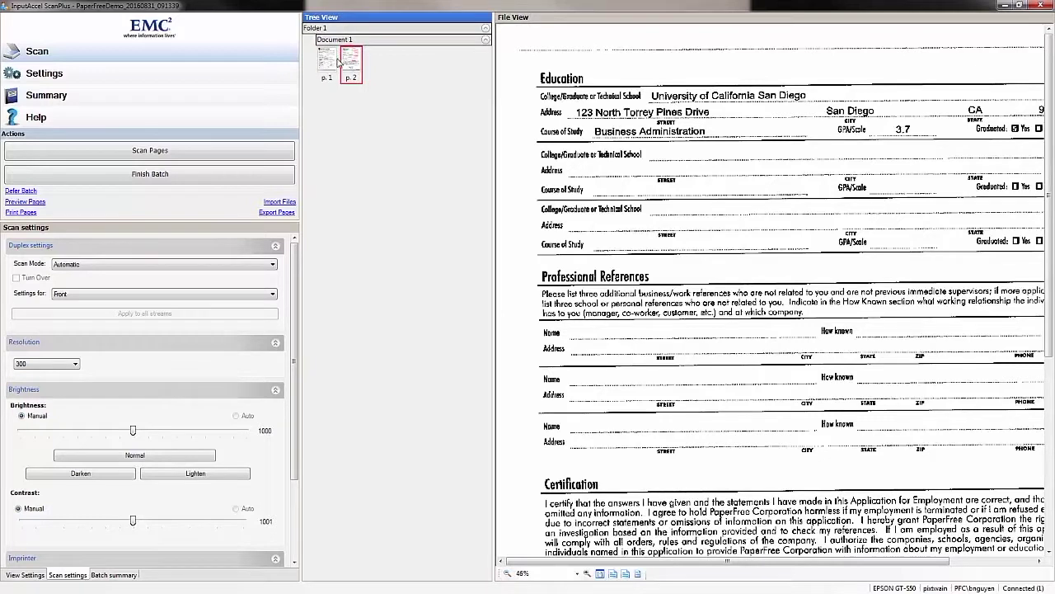
{"action": "left_click", "coordinate": [199, 177]}
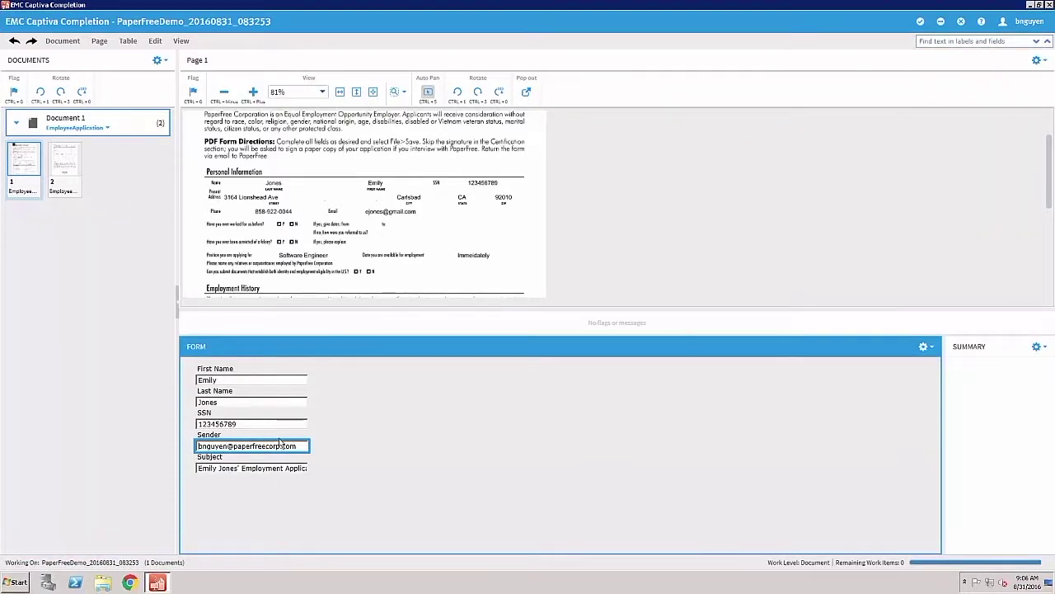
Step: In EMC Captiva Completion, check the form's First Name, Last Name, Sender and Subject values for the employee application
{"action": "left_click", "coordinate": [291, 380]}
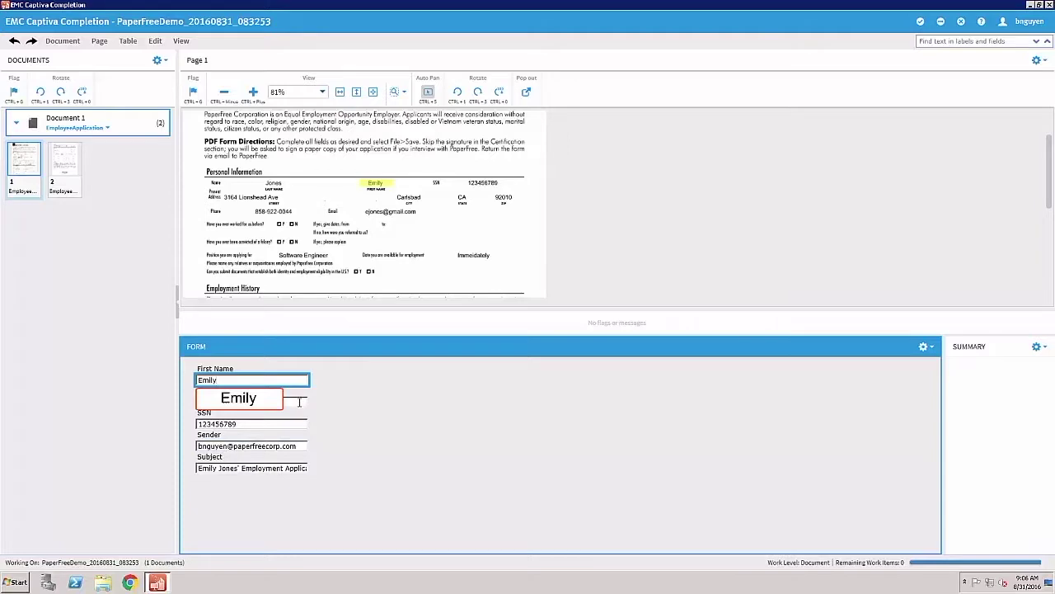
{"action": "left_click", "coordinate": [299, 401]}
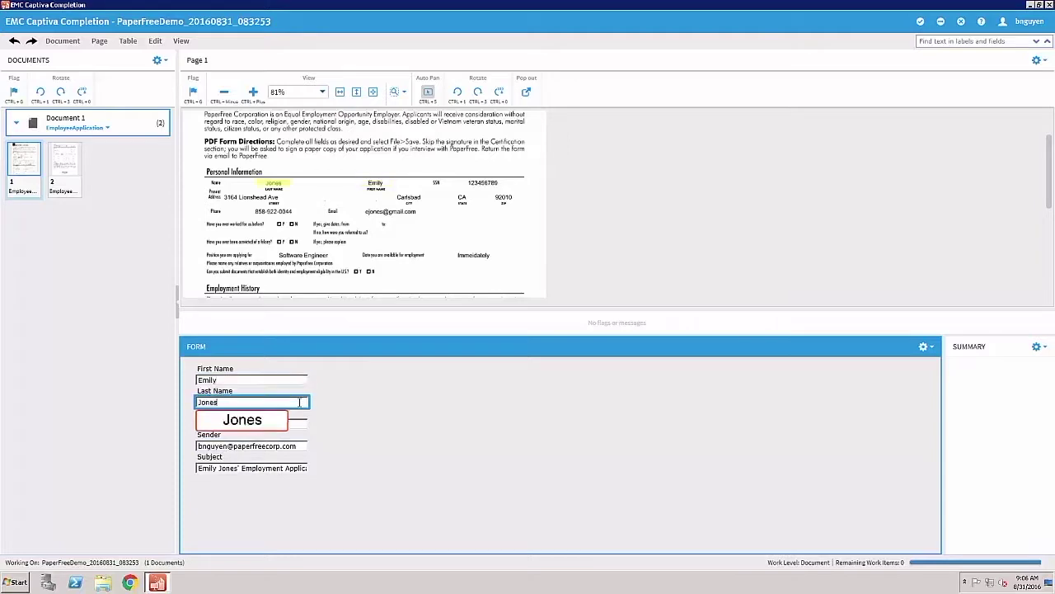
{"action": "left_click", "coordinate": [303, 448]}
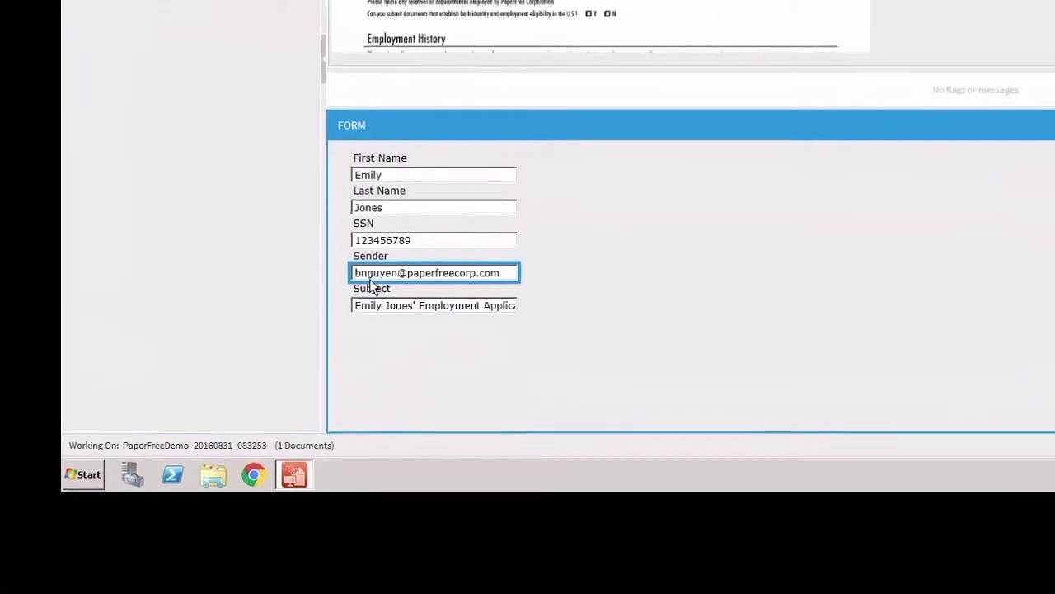
{"action": "left_click", "coordinate": [390, 303]}
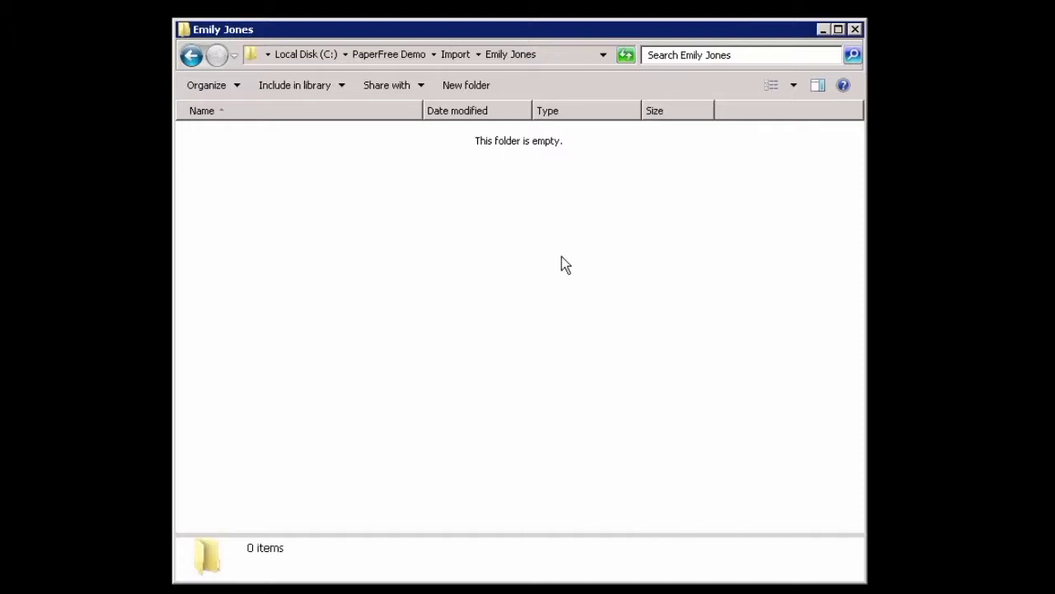
Step: Paste the copied files into the applicant's folder under PaperFree Demo > Import
{"action": "key", "text": "ctrl+v"}
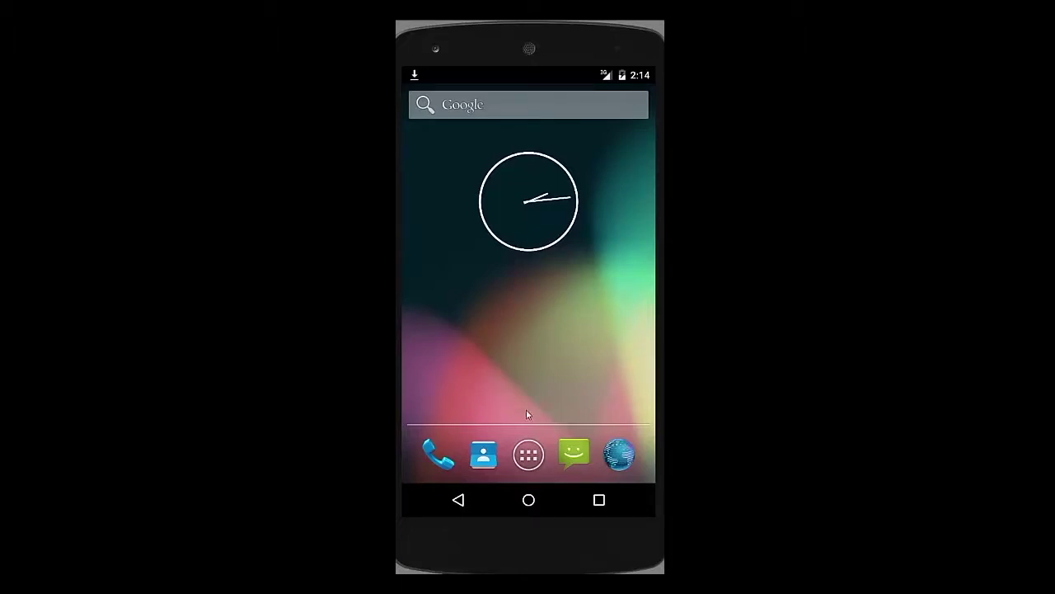
Step: On the Android device, open PfcDemoApp and start a new expense item under the name Paper Free
{"action": "left_click", "coordinate": [526, 454]}
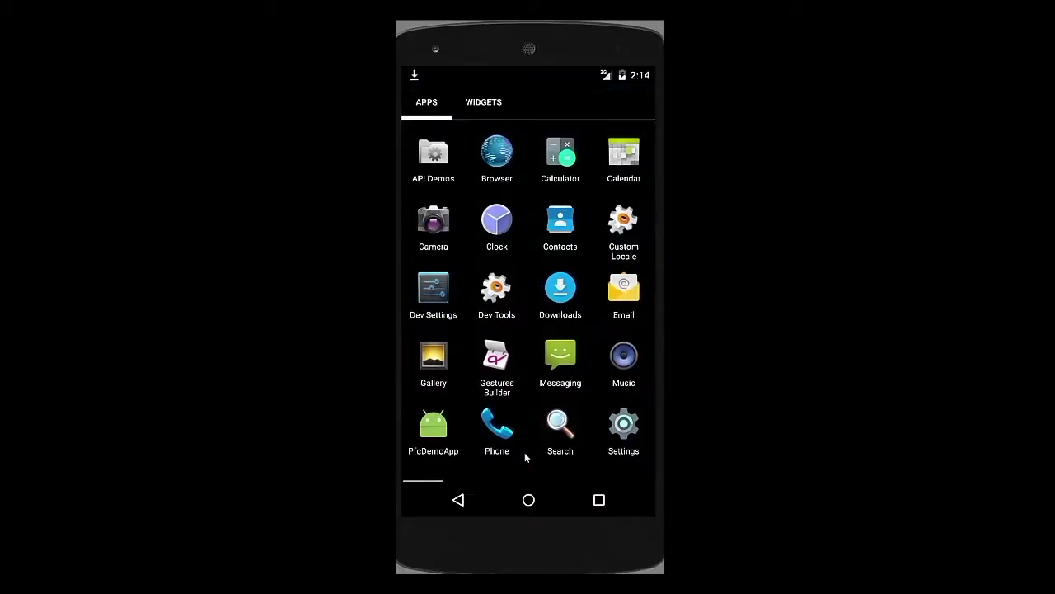
{"action": "left_click", "coordinate": [435, 424]}
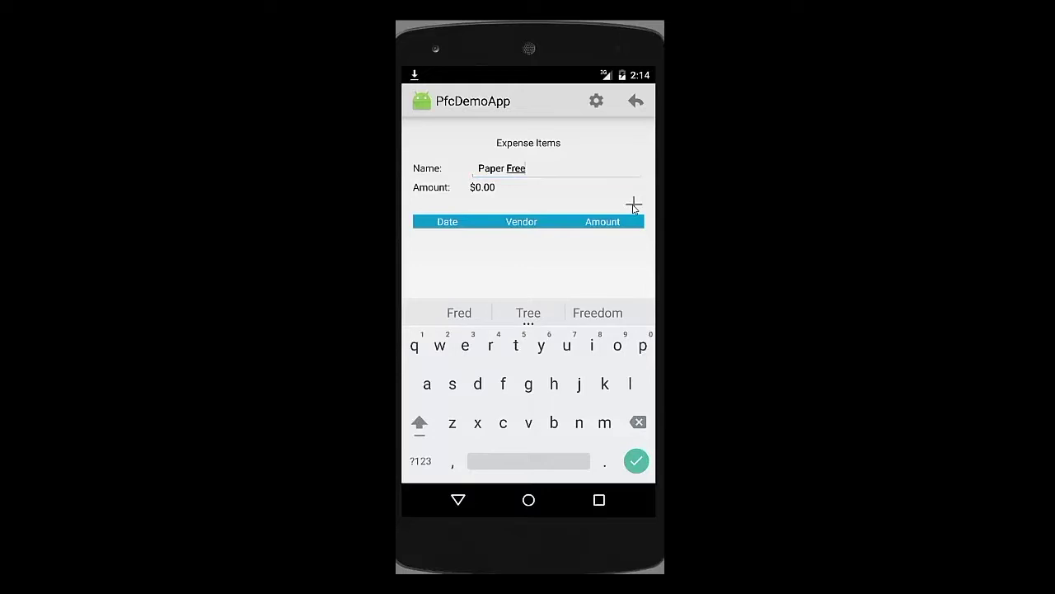
{"action": "left_click", "coordinate": [632, 206]}
Step: Set the expense item's date to 11/11/2016 and its vendor to PaperFree, keeping the amount at 1000.00
{"action": "key", "text": "BackSpace"}
{"action": "left_click", "coordinate": [570, 384]}
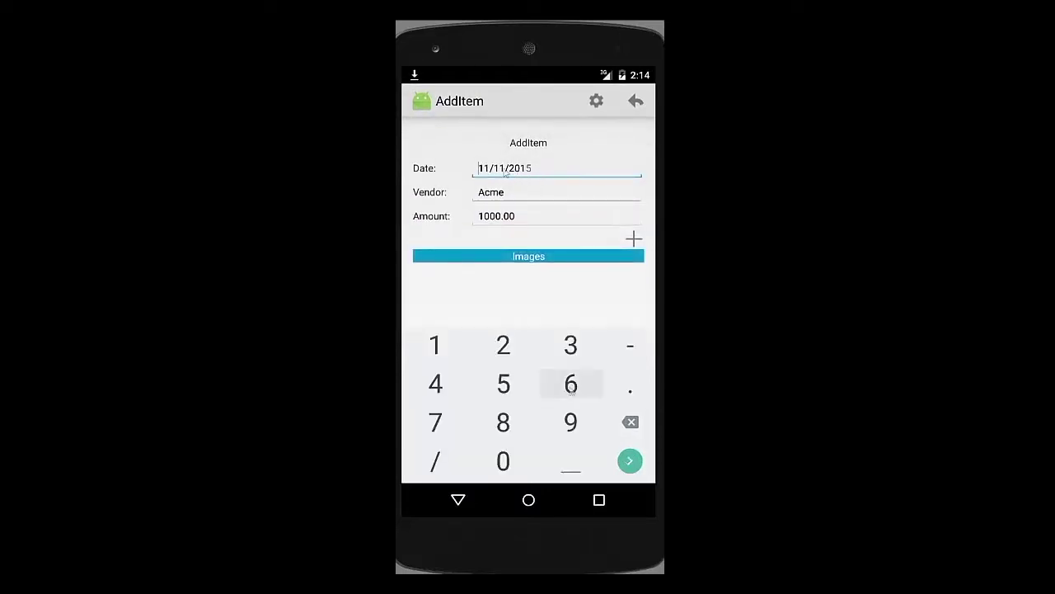
{"action": "left_click", "coordinate": [528, 206]}
{"action": "type", "text": "PaperFree"}
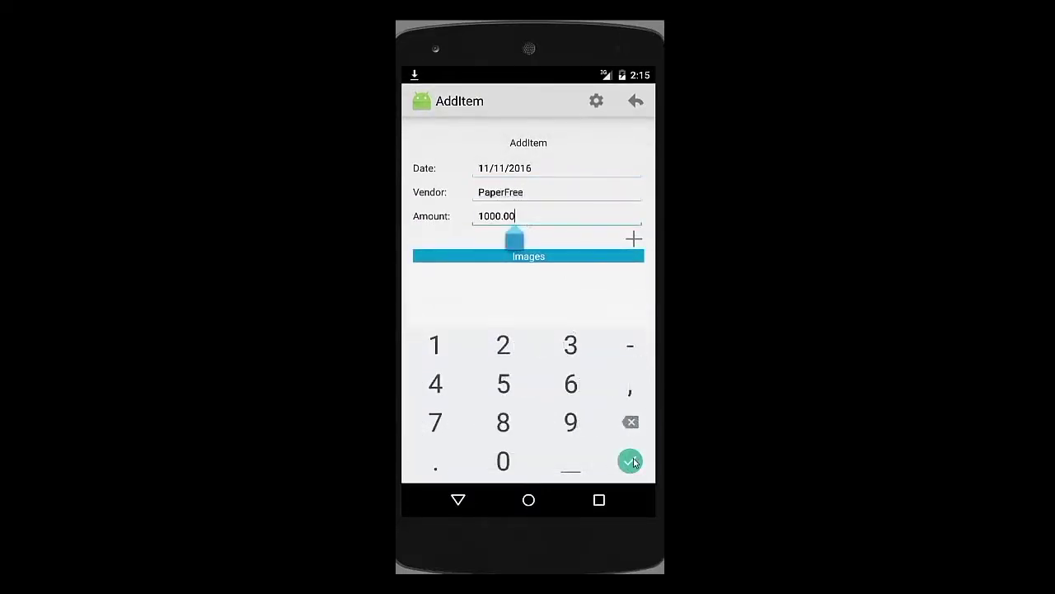
{"action": "left_click", "coordinate": [632, 460]}
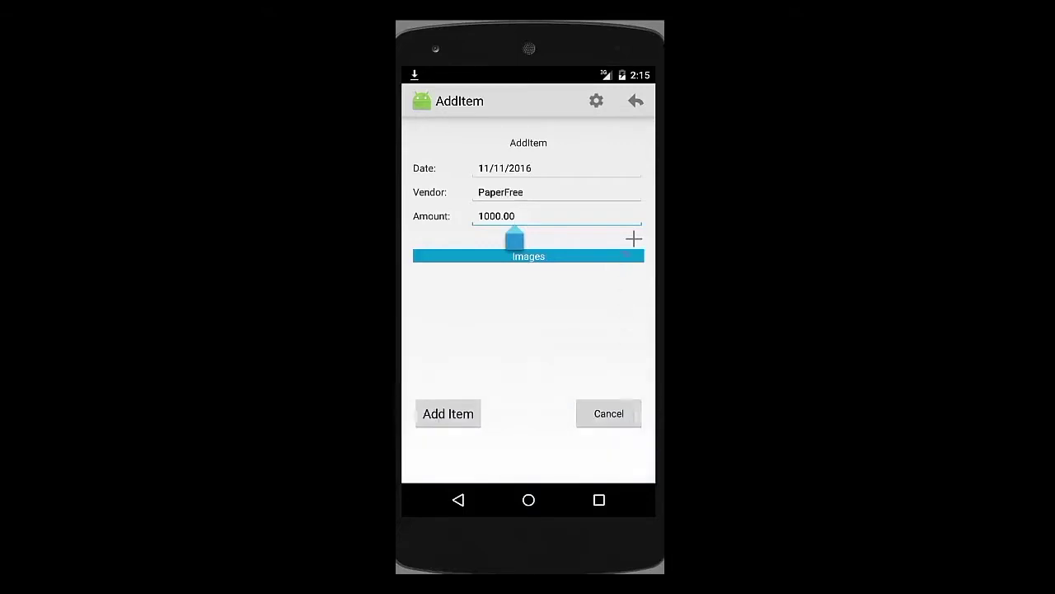
Step: View the image source choices without attaching an image, and add the expense item
{"action": "left_click", "coordinate": [634, 240]}
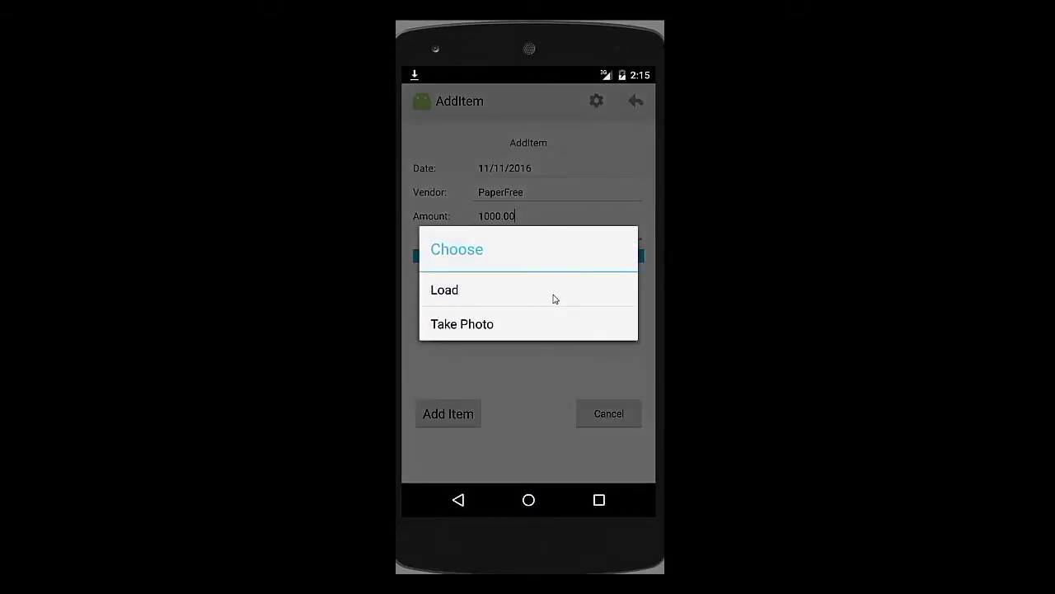
{"action": "left_click", "coordinate": [588, 384]}
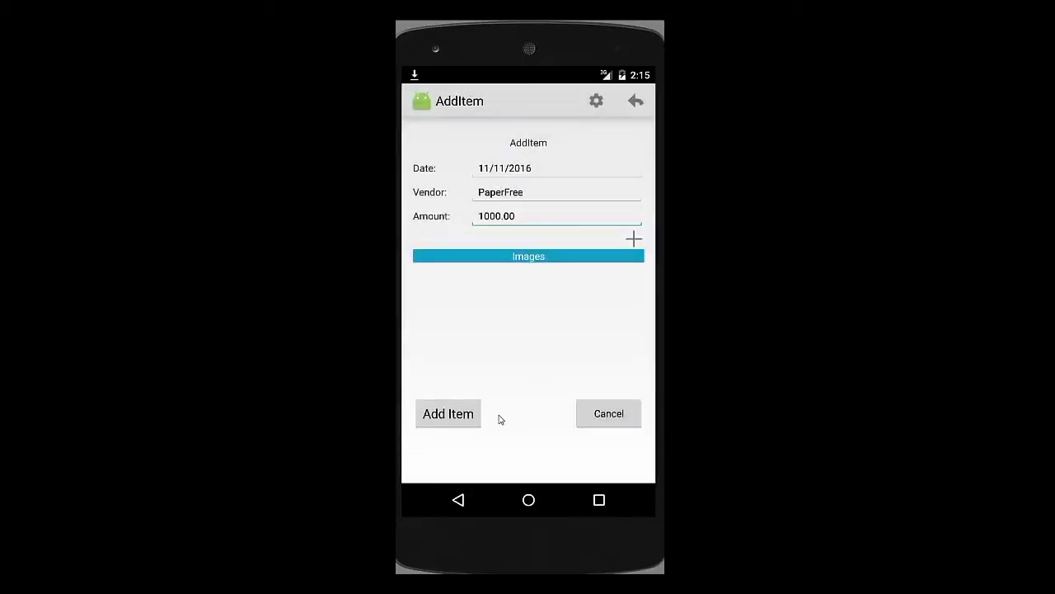
{"action": "left_click", "coordinate": [436, 421]}
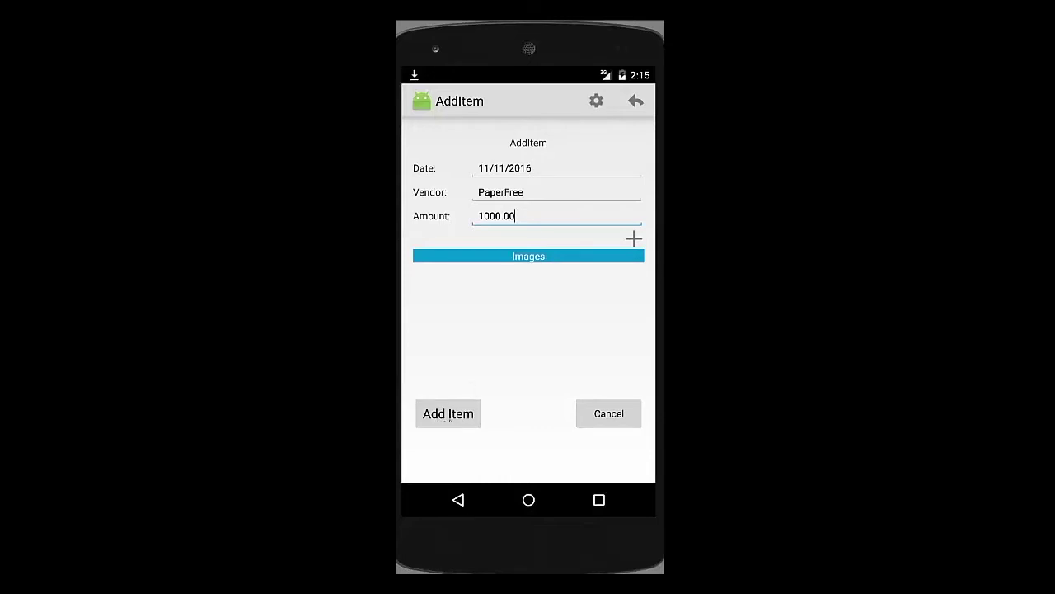